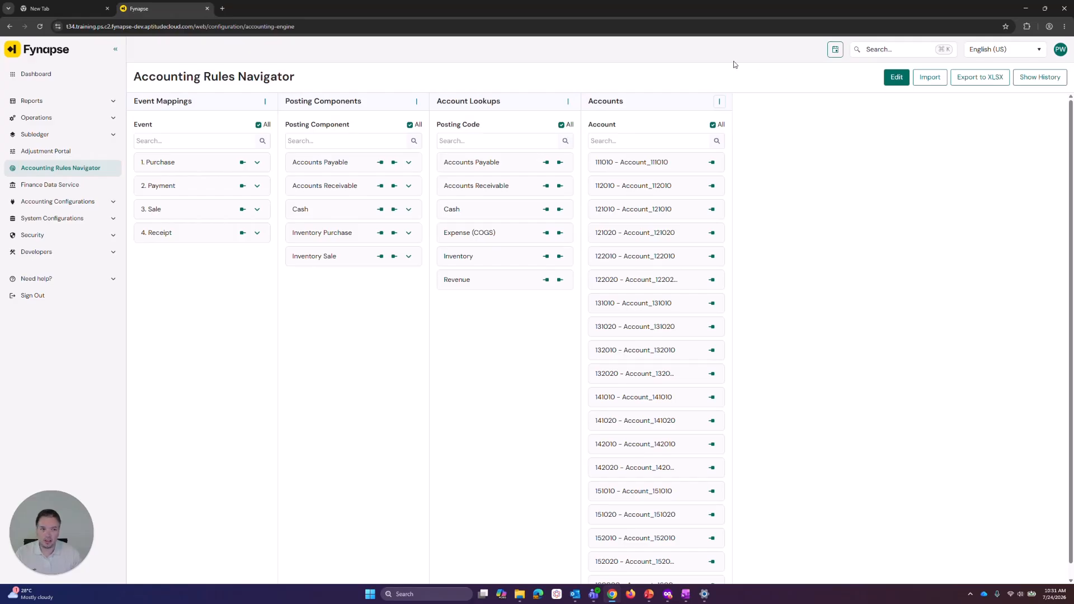
Trace the Purchase event's mapping through its sub event, posting component, posting patterns and account lookups
click(243, 163)
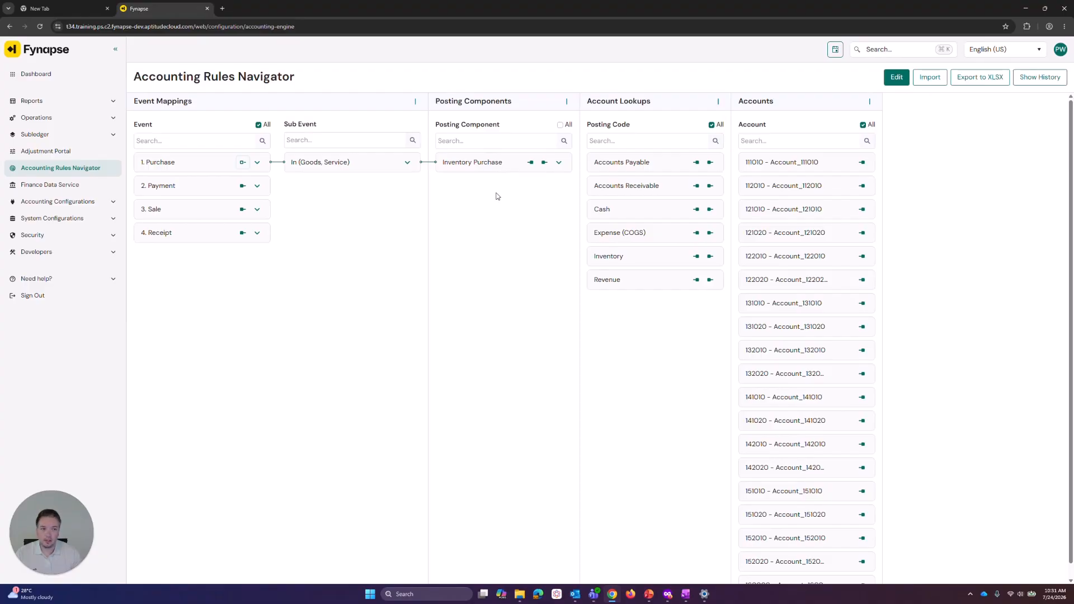
click(545, 163)
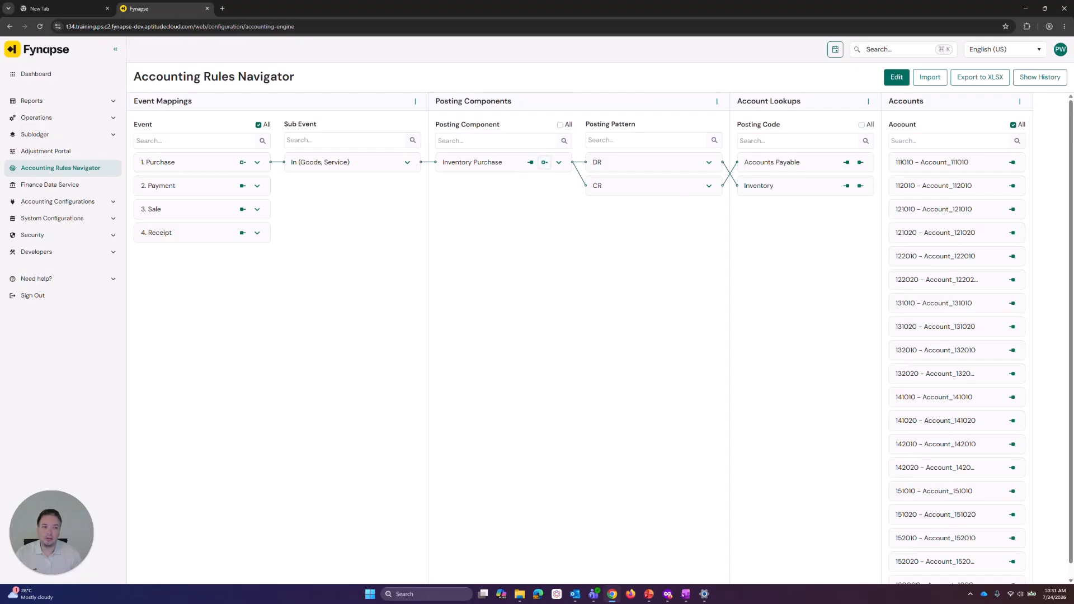
click(860, 163)
drag(699, 580, 1012, 559)
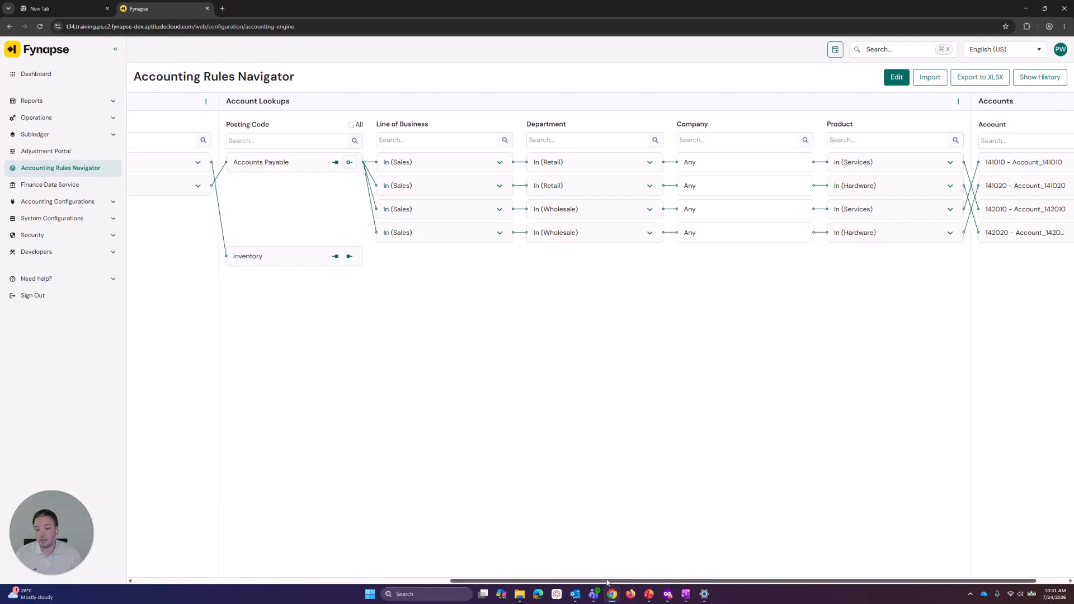
drag(607, 582, 347, 532)
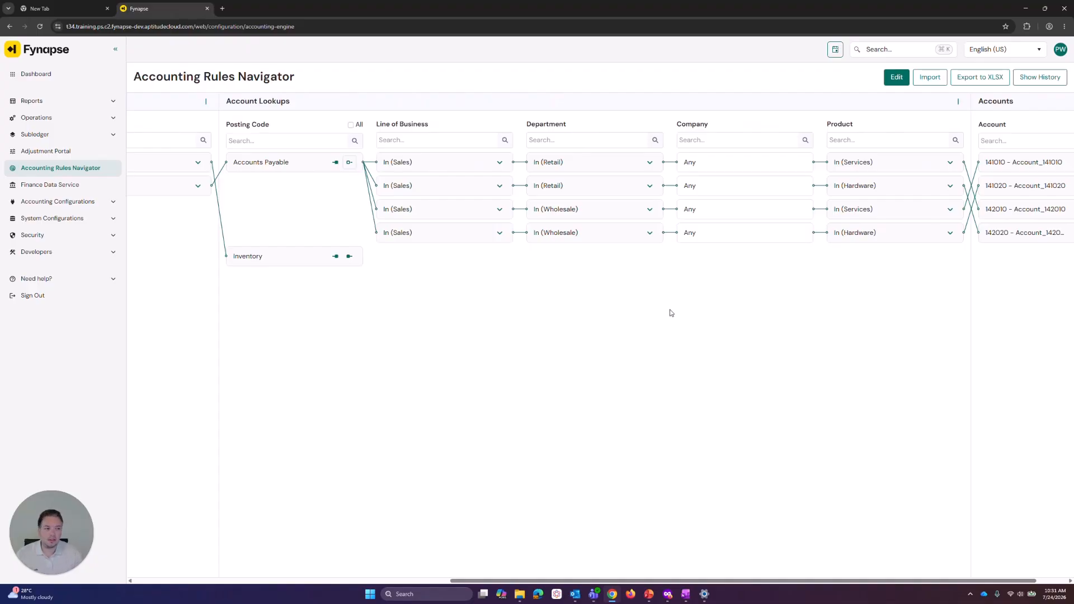
drag(585, 582, 285, 551)
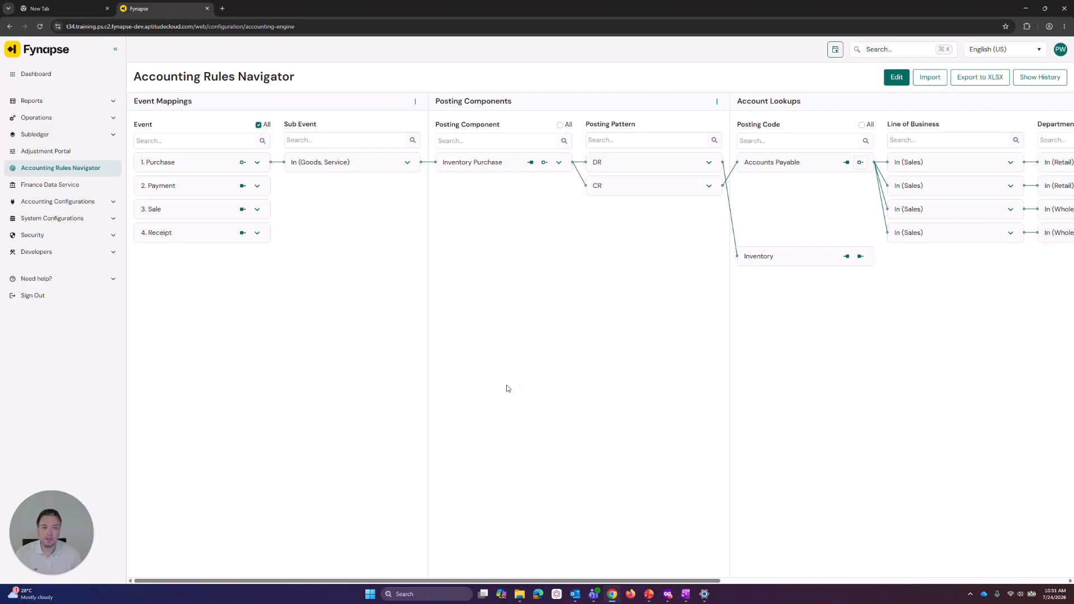
Enter edit mode and add a new event named NEW_EVENT with description DESC
click(897, 78)
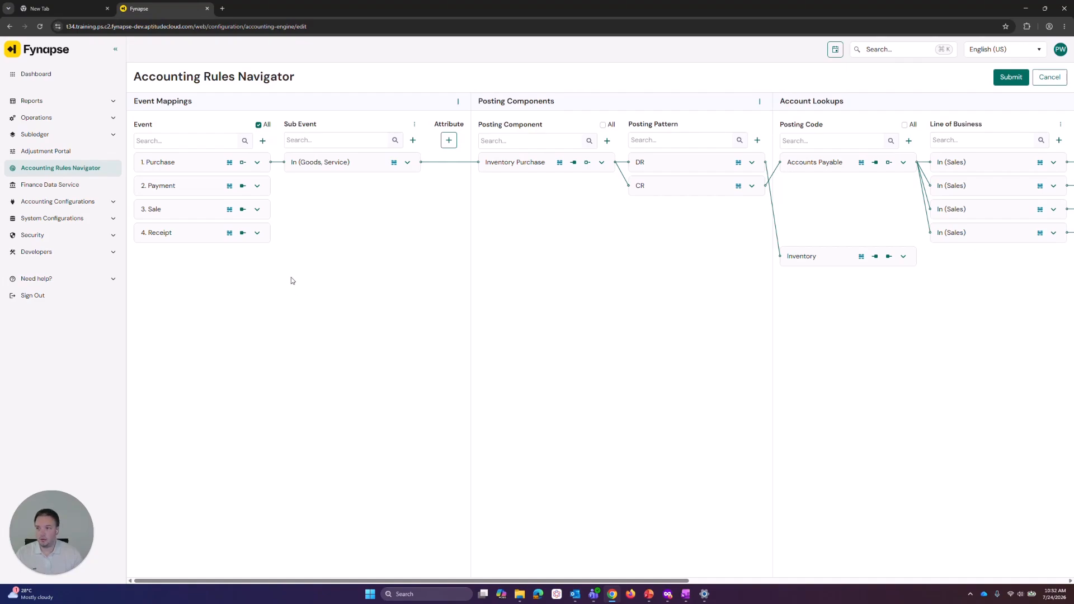
click(262, 140)
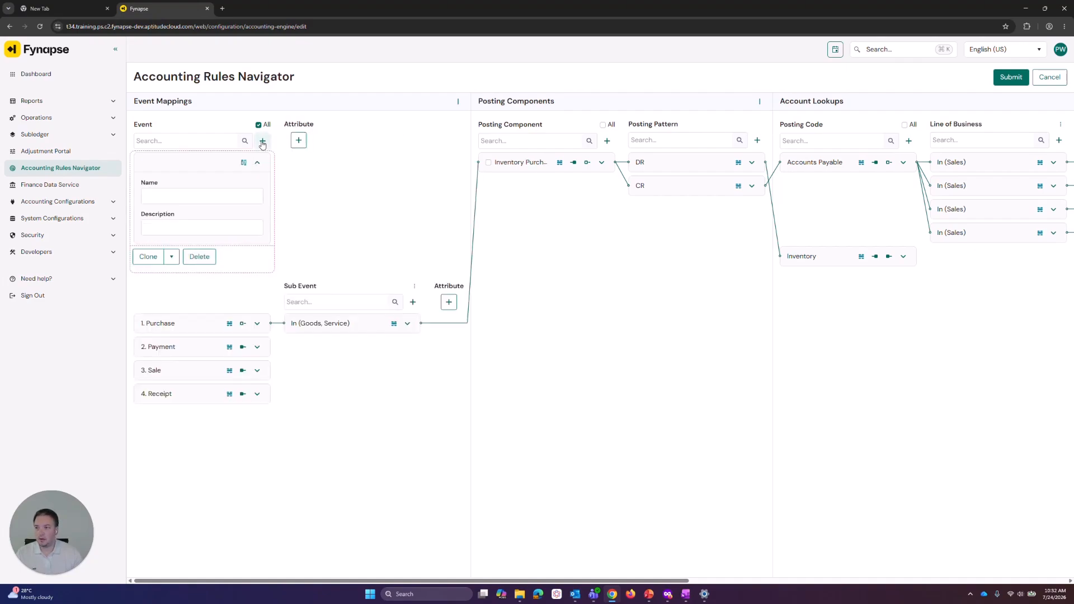
click(202, 197)
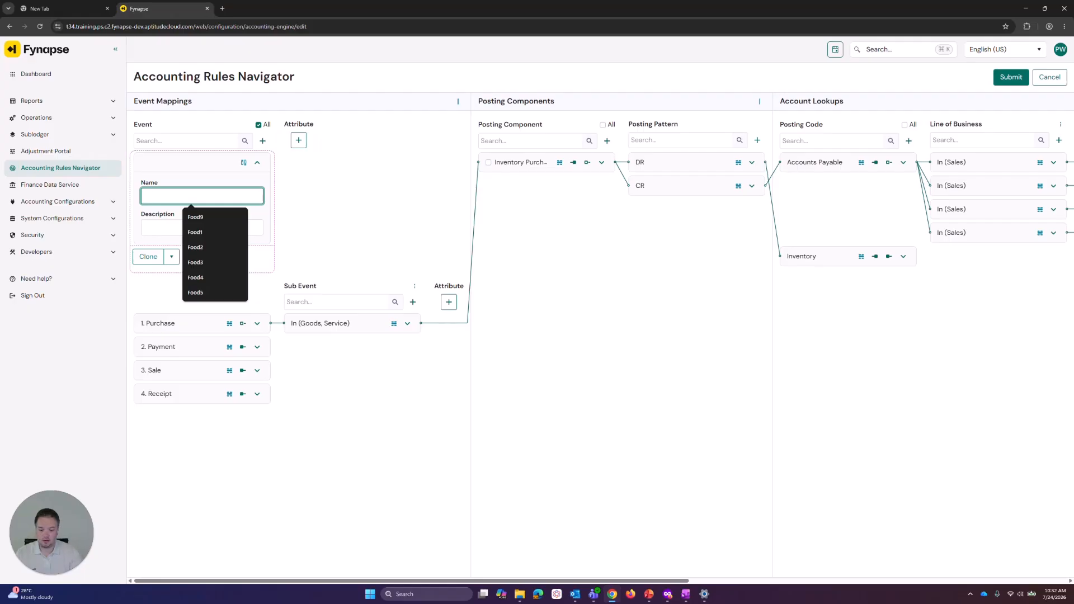
text(NEW_EVENT)
key(Tab)
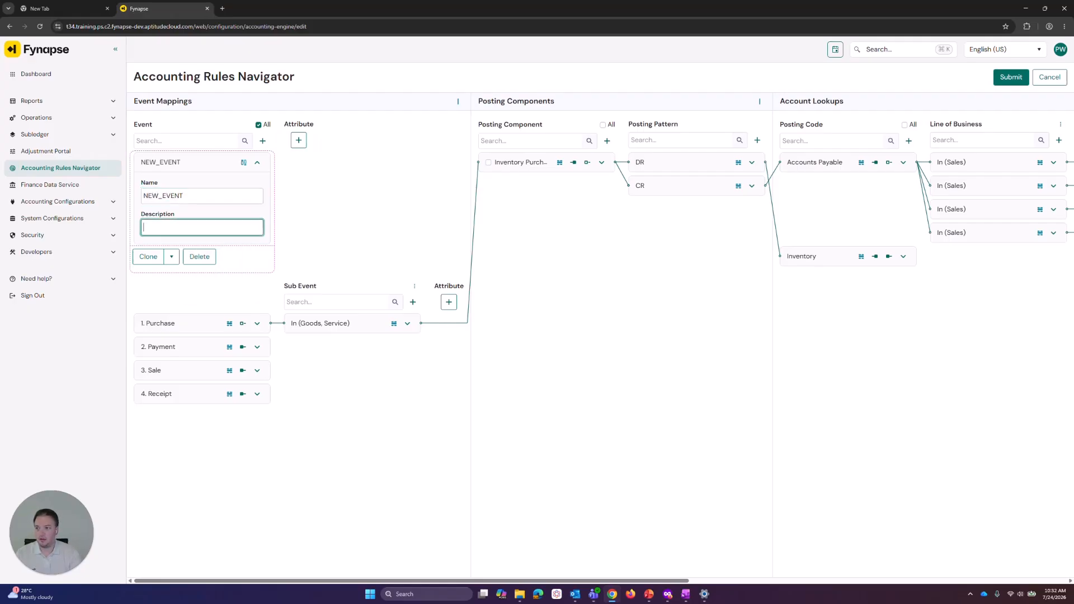
text(DESC)
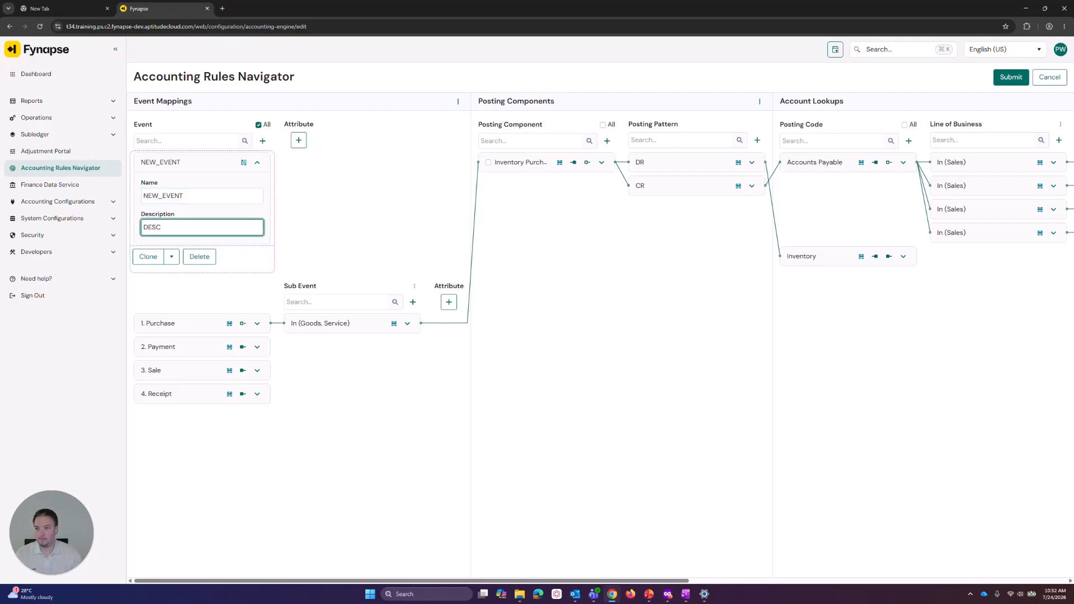
Add a new posting component with type NEW_PC and description DESC
click(607, 141)
text(NEW_PC)
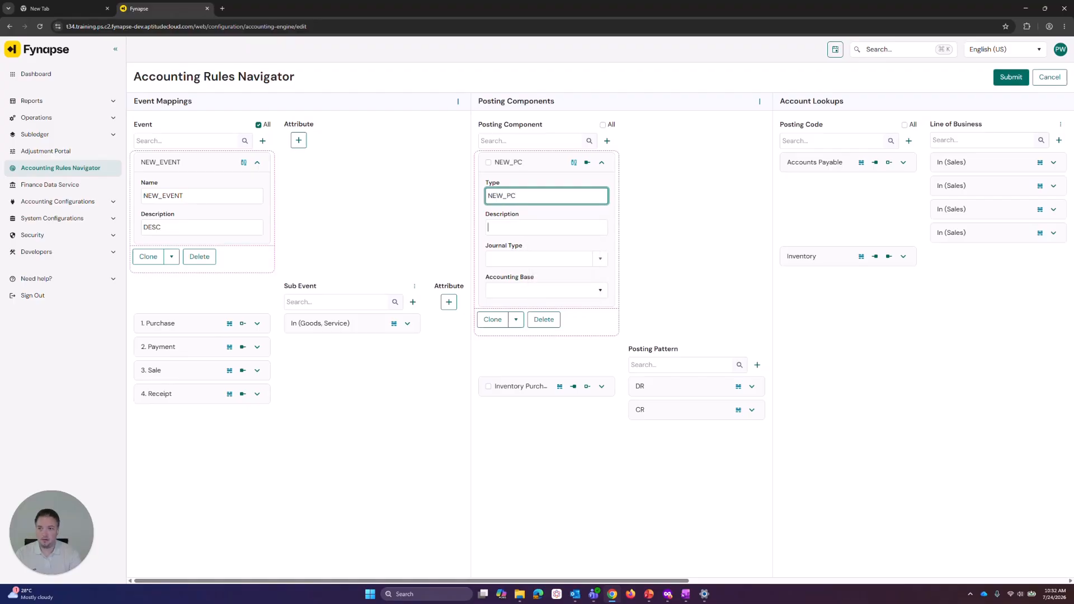
key(Tab)
text(DESC)
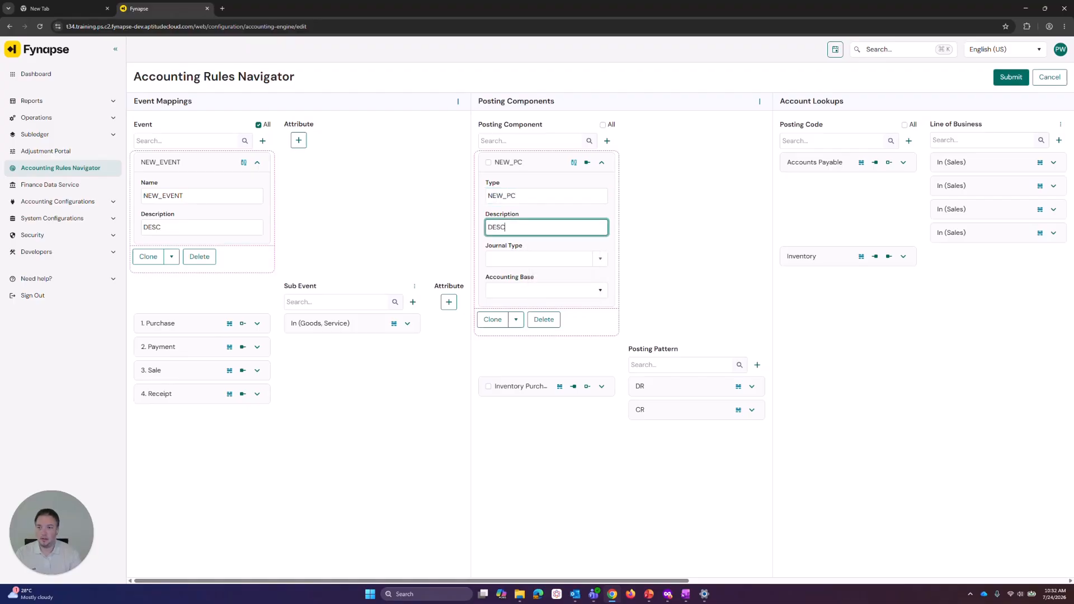
Set the NEW_PC component's journal type to Permanent and accounting base to US GAAP
click(600, 258)
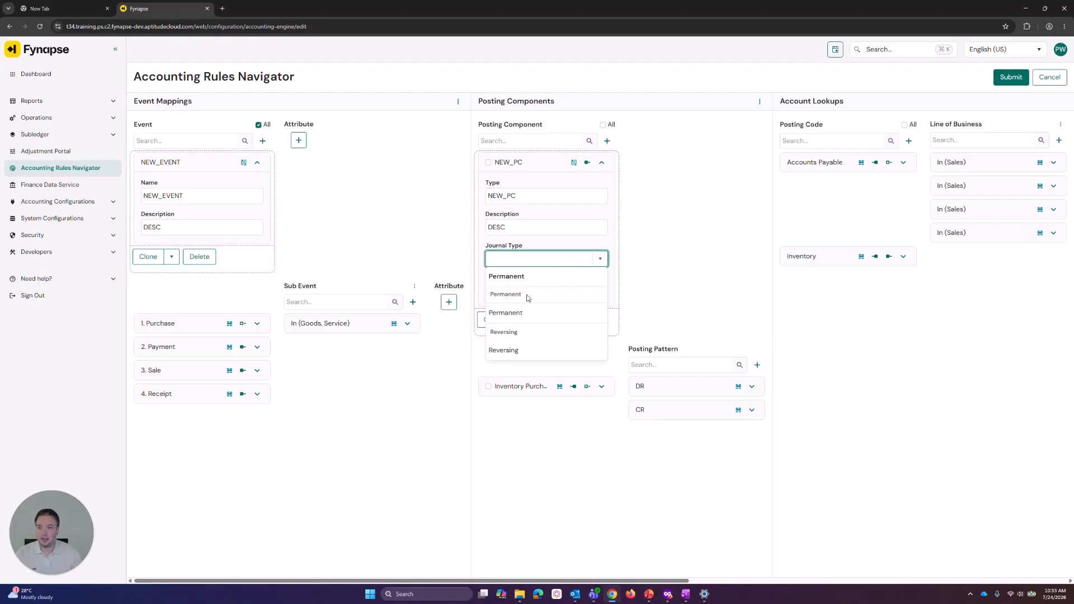
click(517, 314)
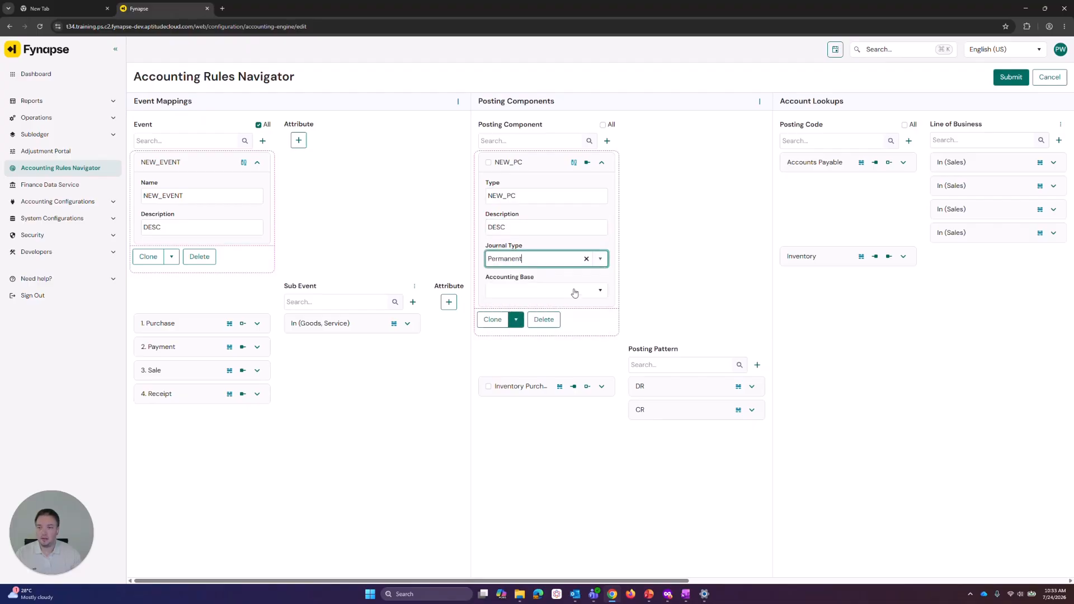
click(600, 289)
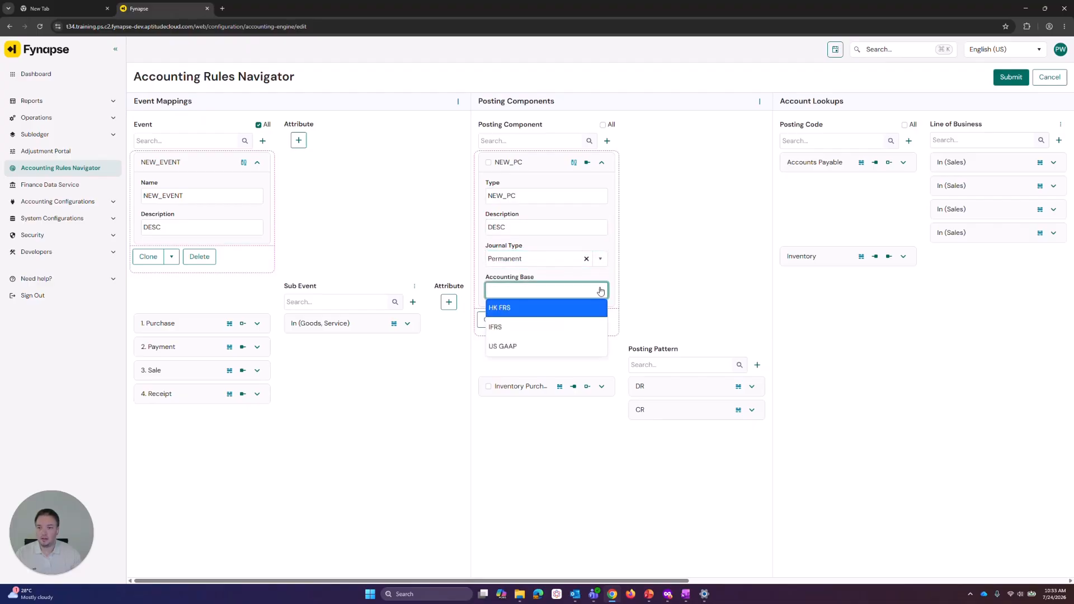
click(505, 346)
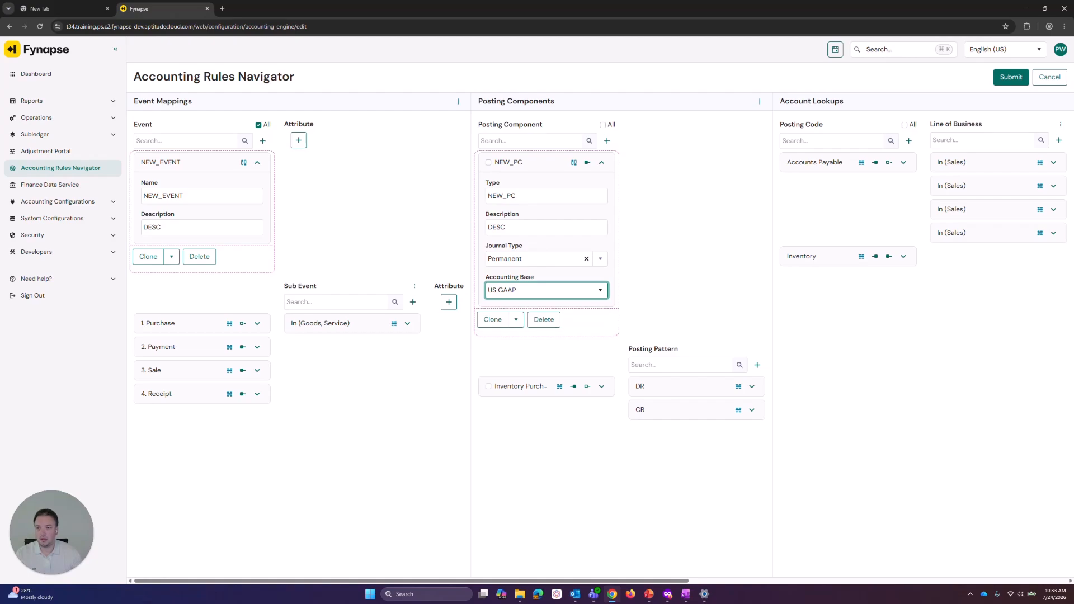
Link NEW_PC to NEW_EVENT and show its CR and DR posting patterns
click(489, 163)
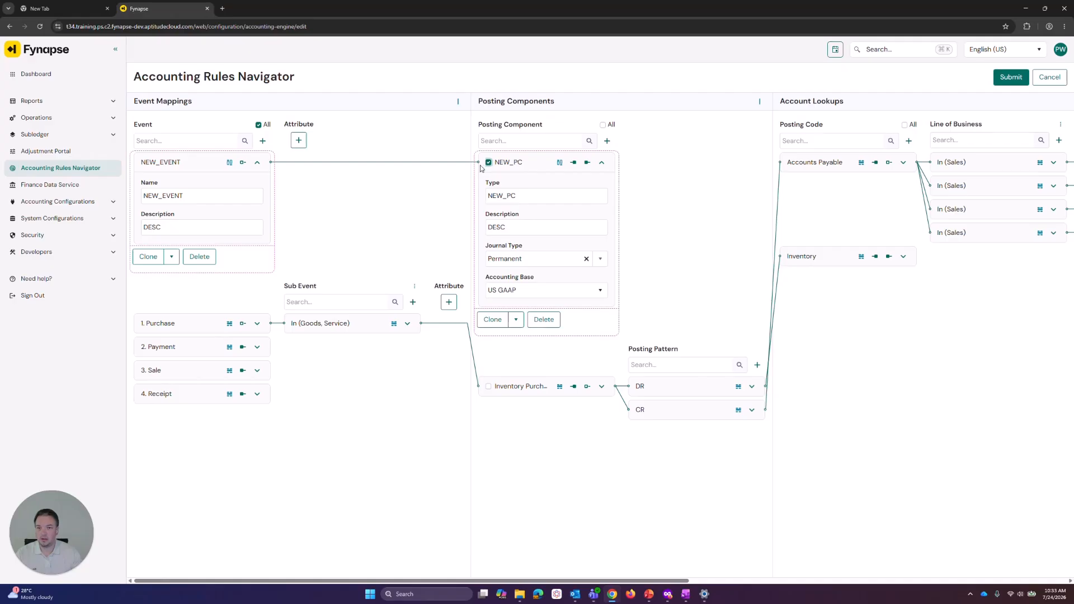
click(587, 163)
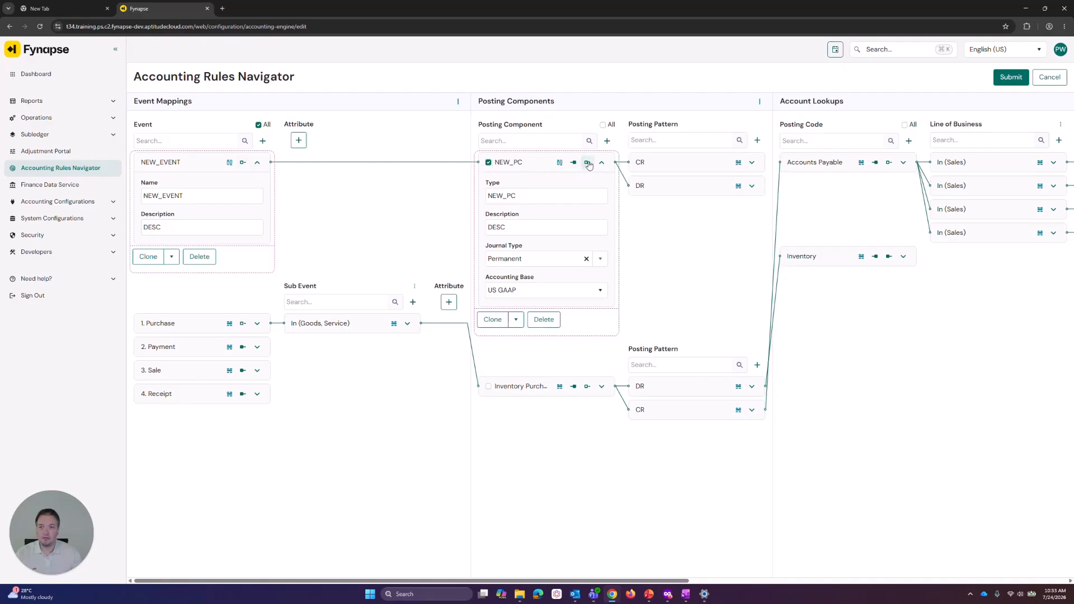
Expand the CR posting pattern and open its transaction currency, transaction amount and posting date fields
click(753, 164)
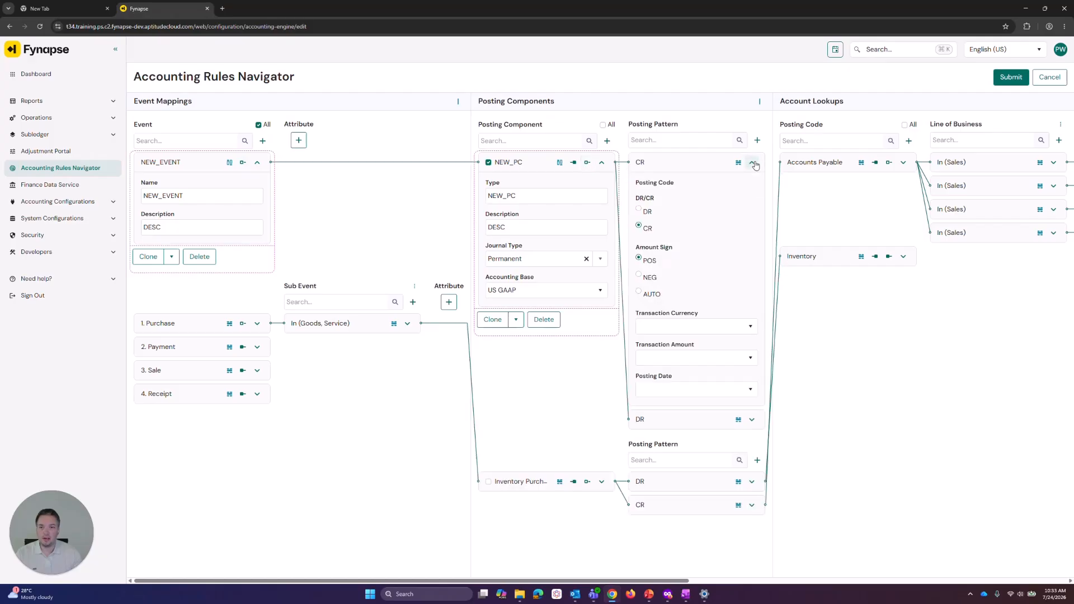
click(679, 332)
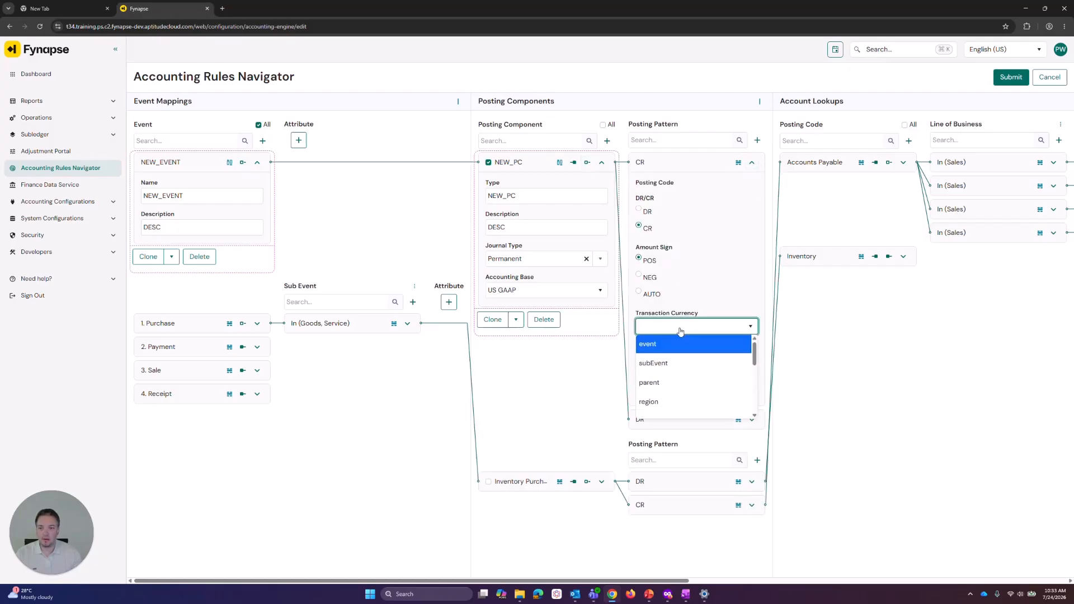
click(715, 303)
click(688, 370)
click(688, 383)
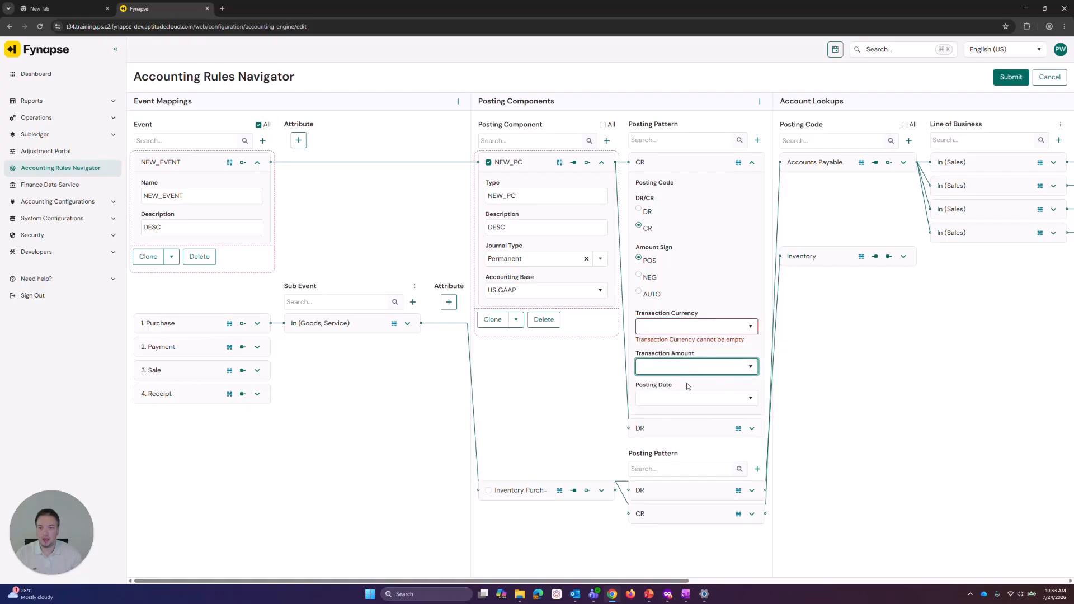
click(688, 399)
click(721, 291)
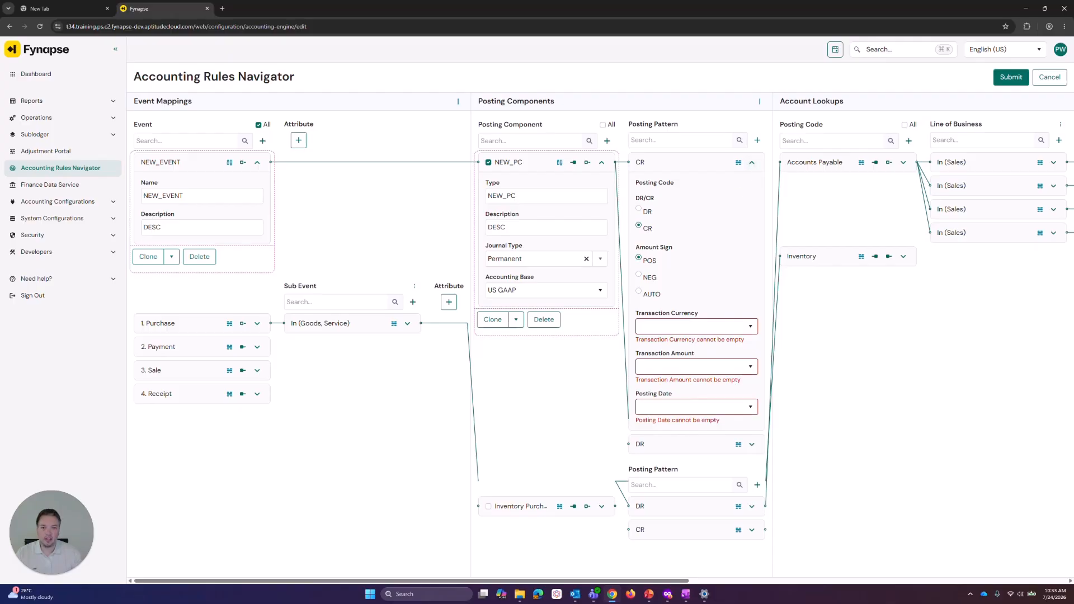
Collapse the CR pattern and delete the NEW_PC posting component
click(753, 166)
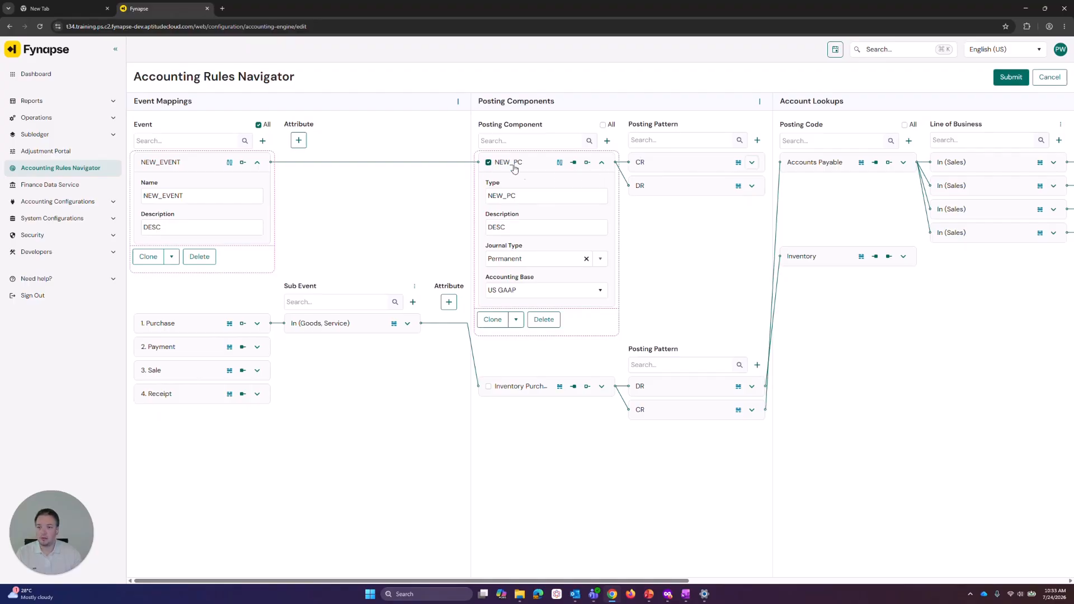
click(544, 319)
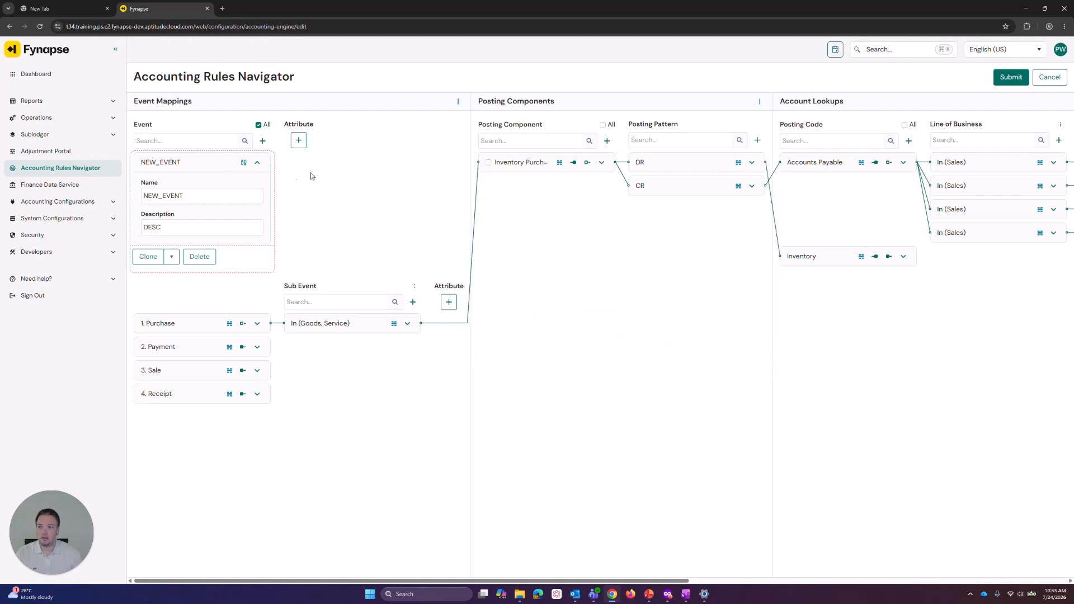
Link the Inventory Purchase posting component to NEW_EVENT
click(245, 163)
click(245, 163)
click(488, 163)
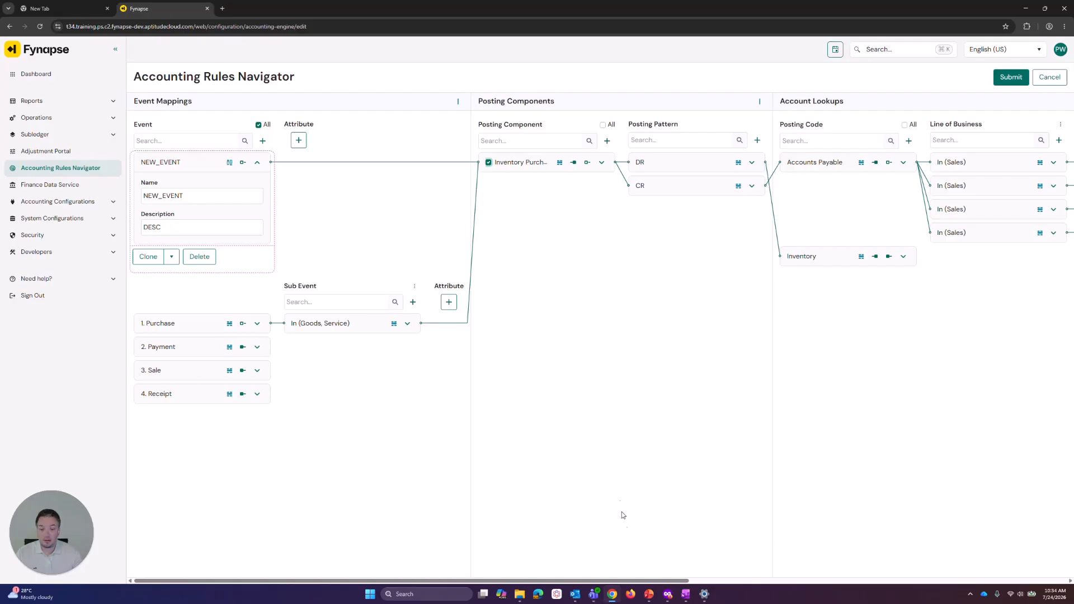
Submit the edits and cancel the new-version comment dialog
drag(640, 581, 822, 580)
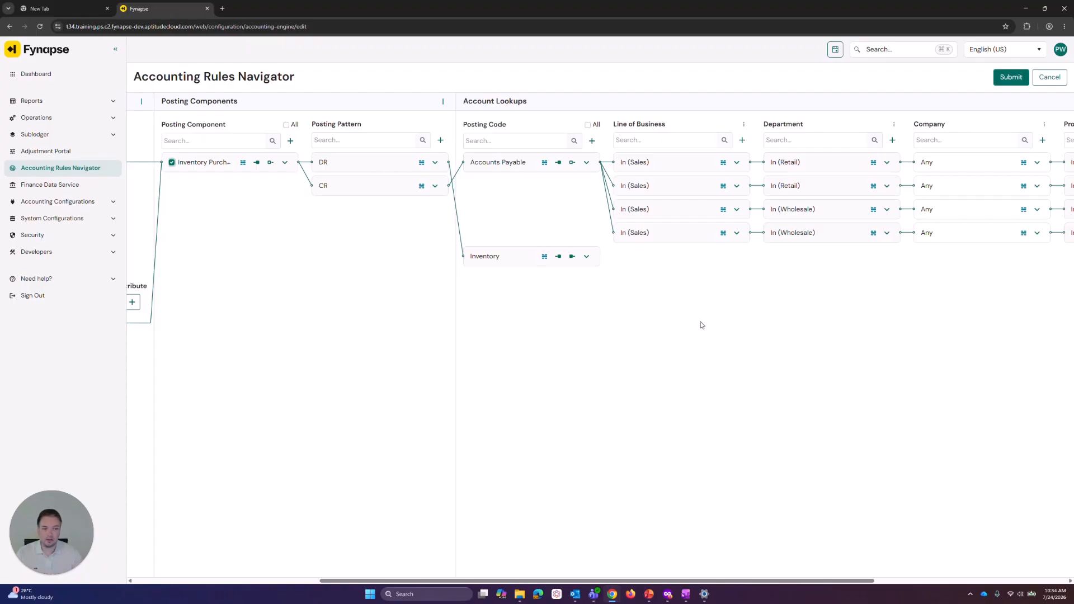
drag(764, 585, 493, 547)
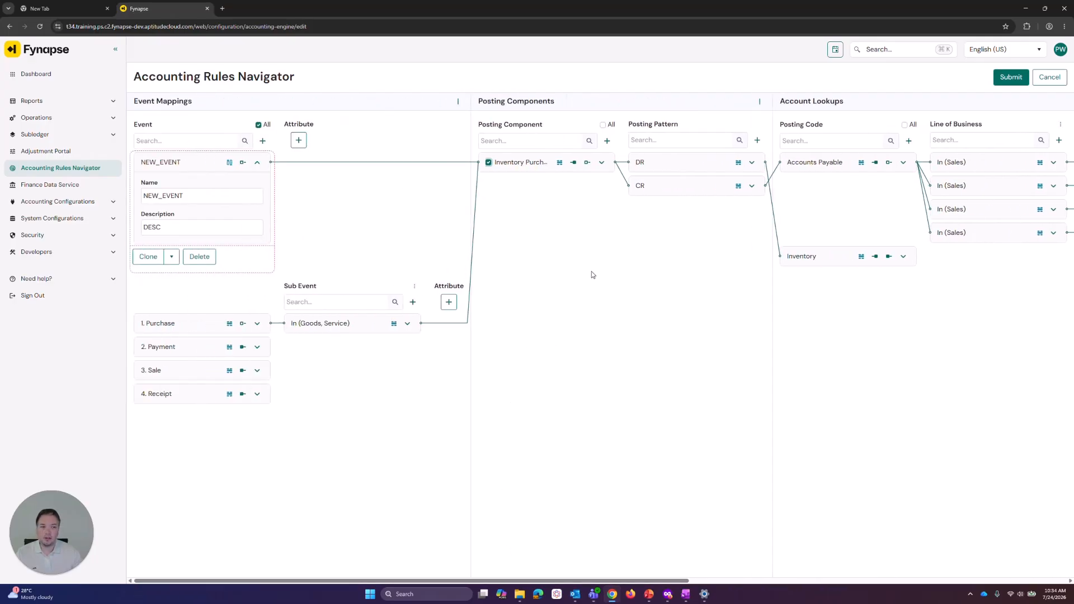
click(1009, 82)
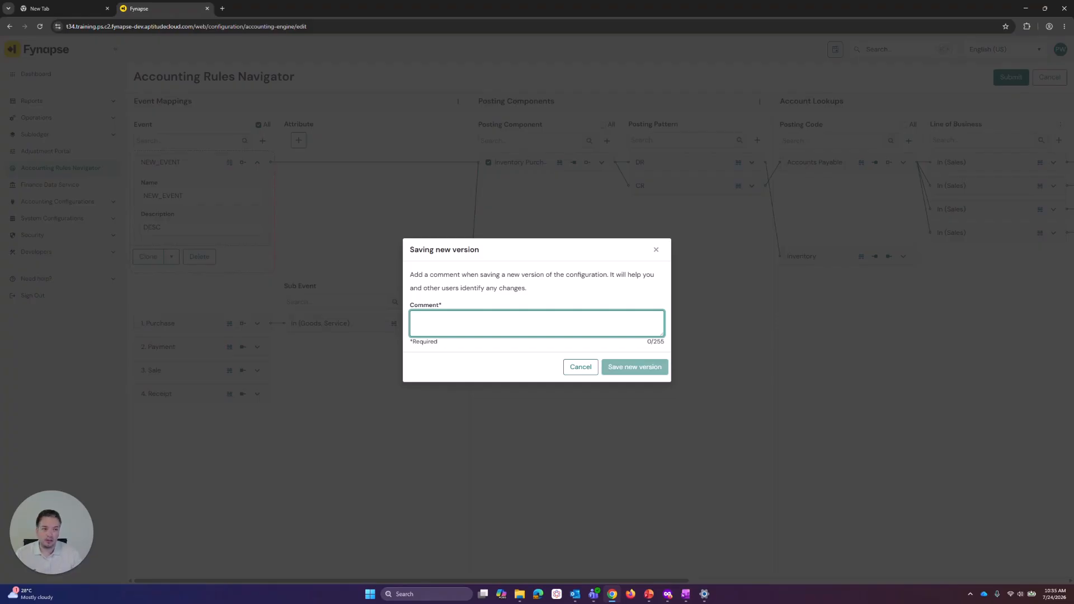
click(590, 371)
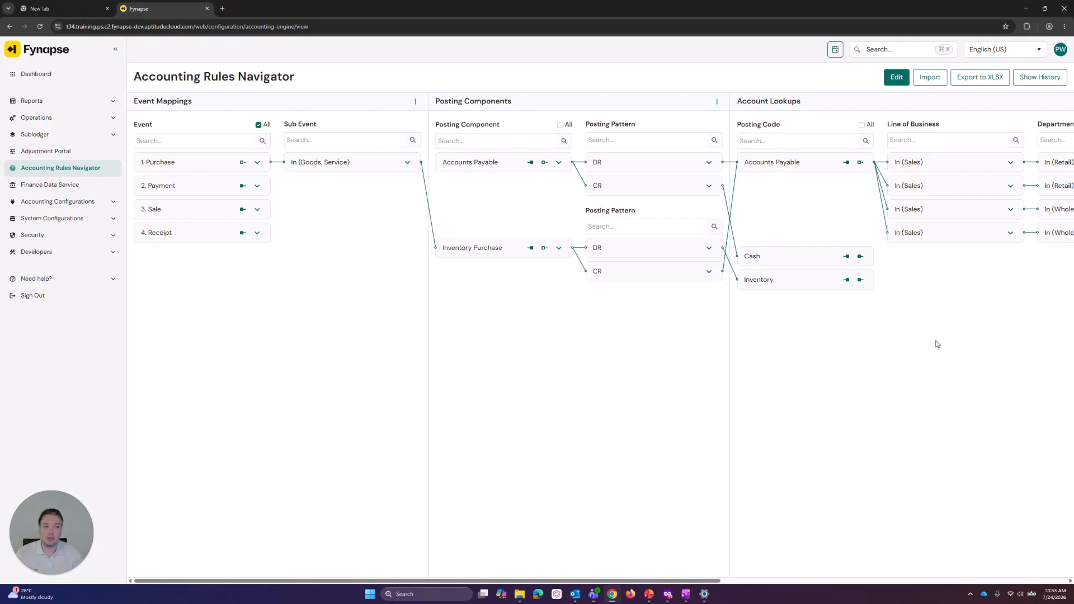
Open the configuration's version history and close it again
click(1040, 77)
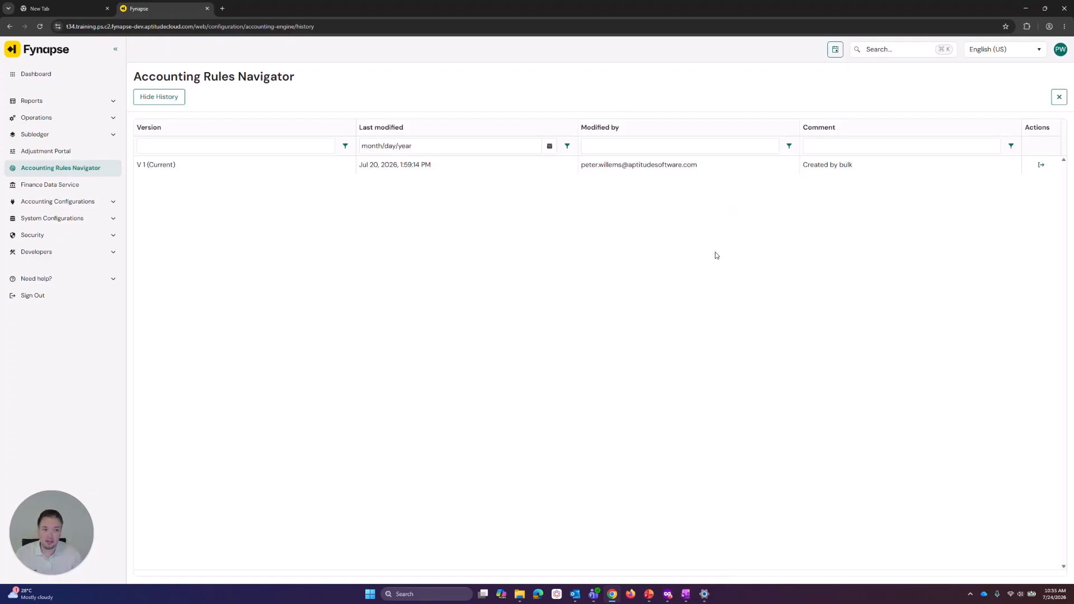
click(1058, 95)
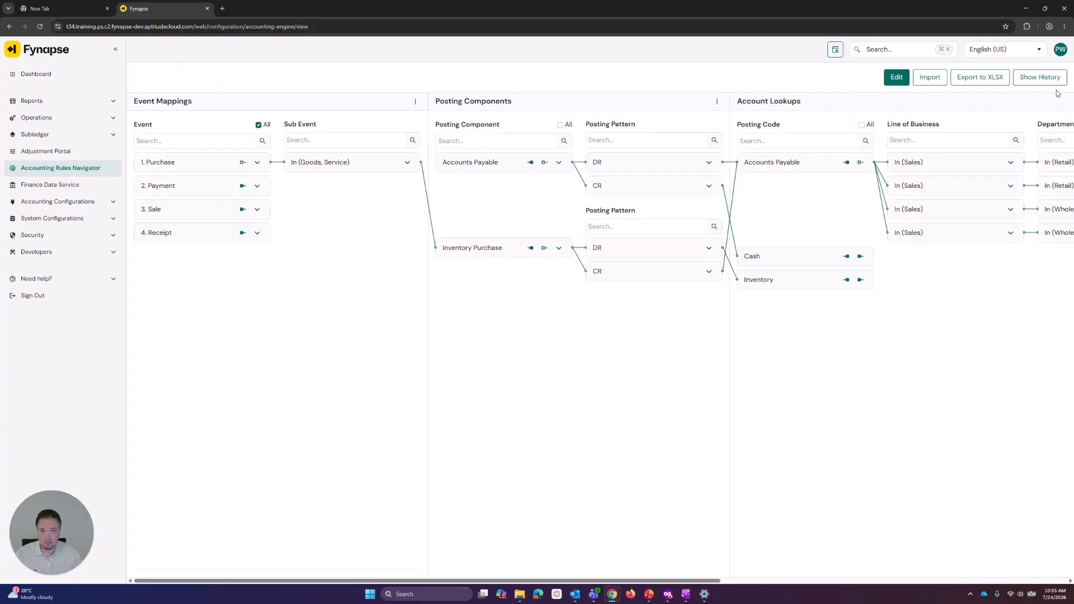